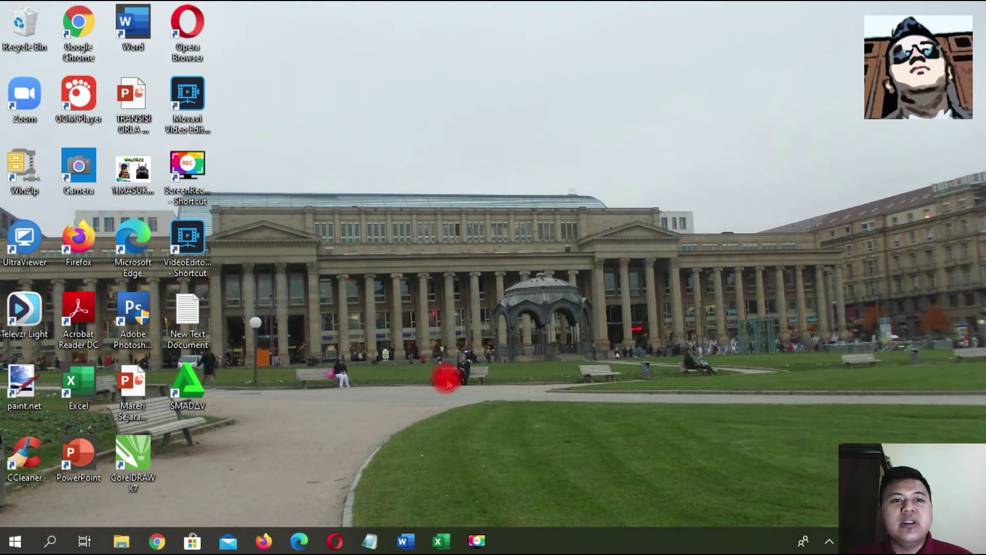
Restore the SURAT UNDANGAN MAIL MERGE letter, look through it, then switch to the Excel recipient workbook.
left_click(405, 542)
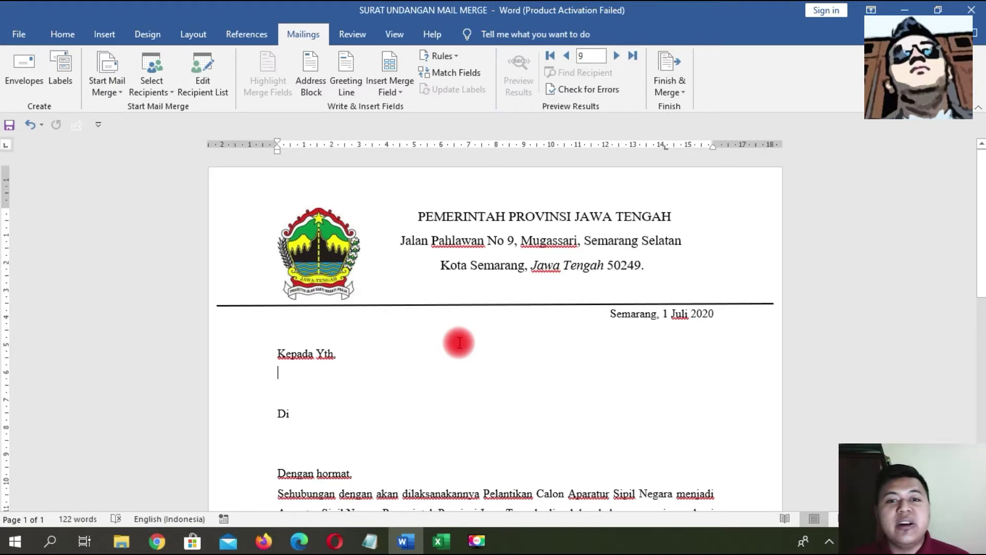
scroll(459, 343, "down", 1)
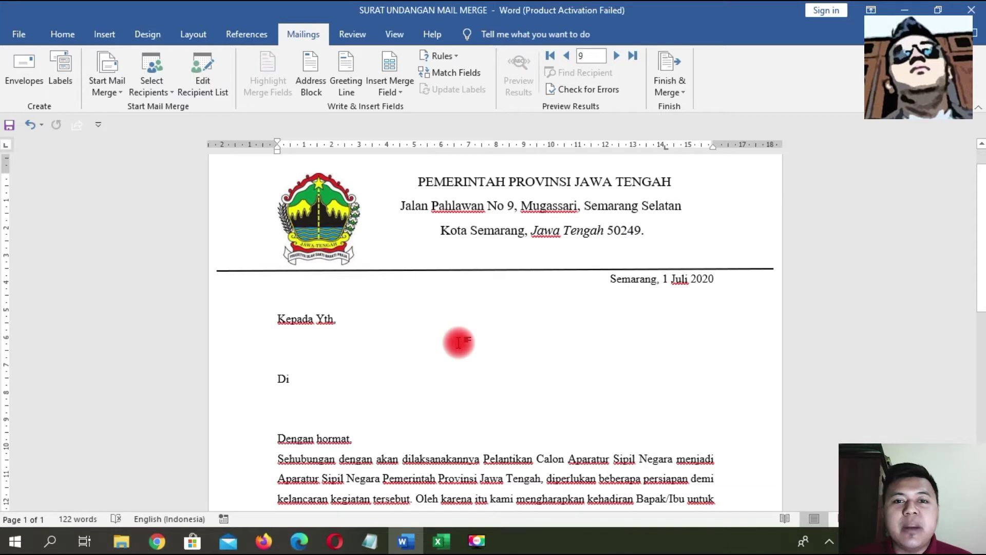
scroll(458, 343, "down", 3)
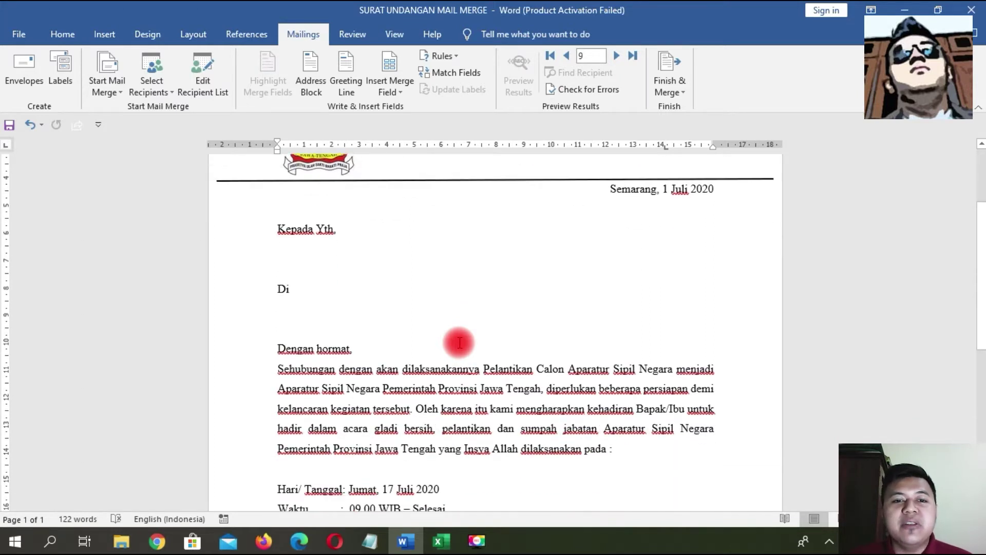
scroll(458, 343, "down", 1)
scroll(459, 343, "down", 2)
scroll(458, 343, "down", 3)
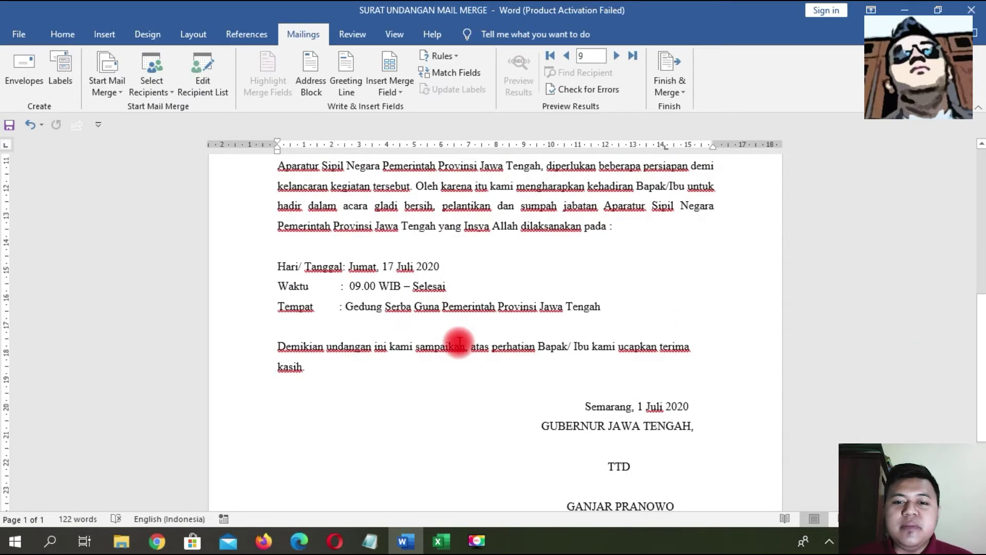
scroll(459, 343, "down", 2)
scroll(459, 343, "up", 4)
scroll(458, 343, "up", 4)
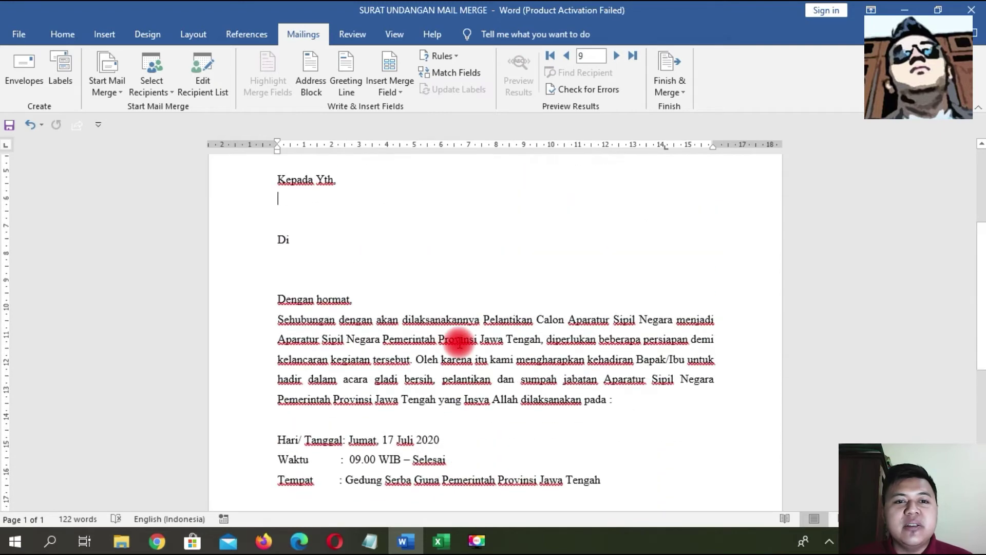
scroll(458, 343, "up", 1)
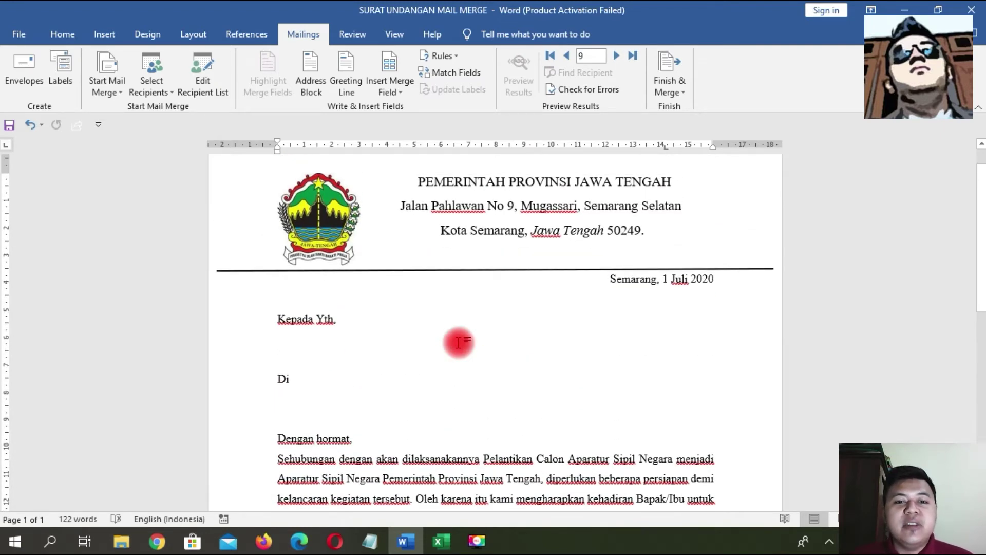
left_click(441, 542)
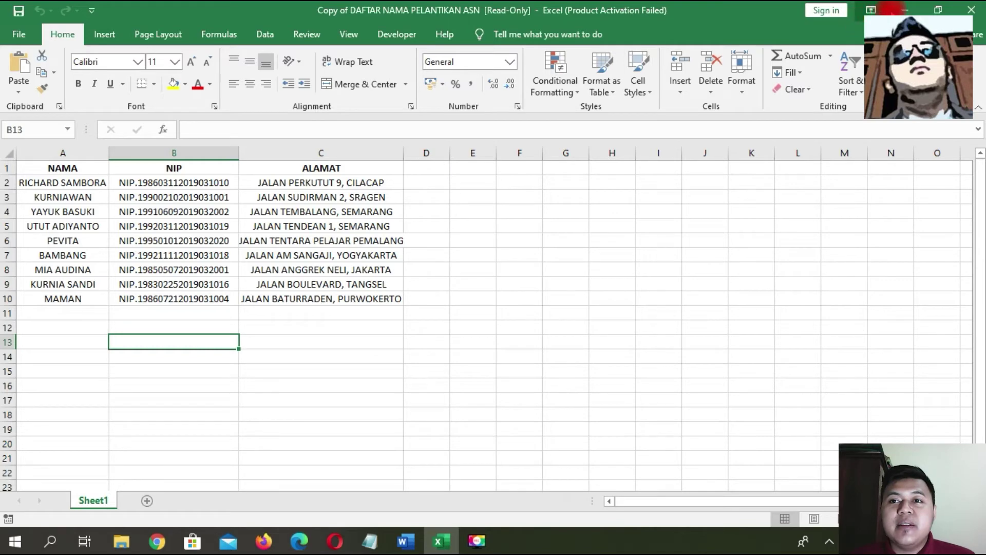
Close the Copy of DAFTAR NAMA PELANTIKAN ASN workbook to return to the Word letter.
left_click(970, 10)
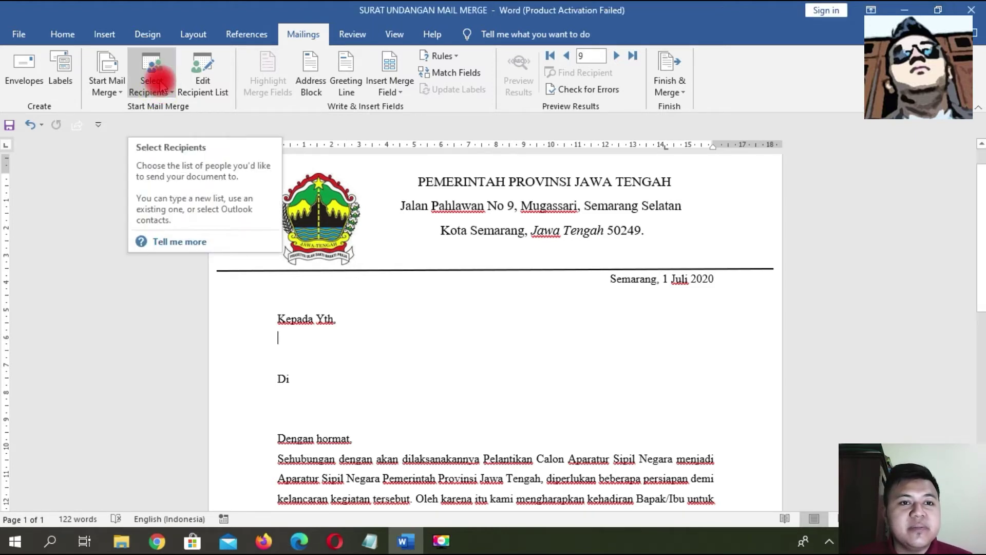
Choose Use an Existing List and browse to D:\MAN Lumajang\PRODISTIK.
left_click(161, 92)
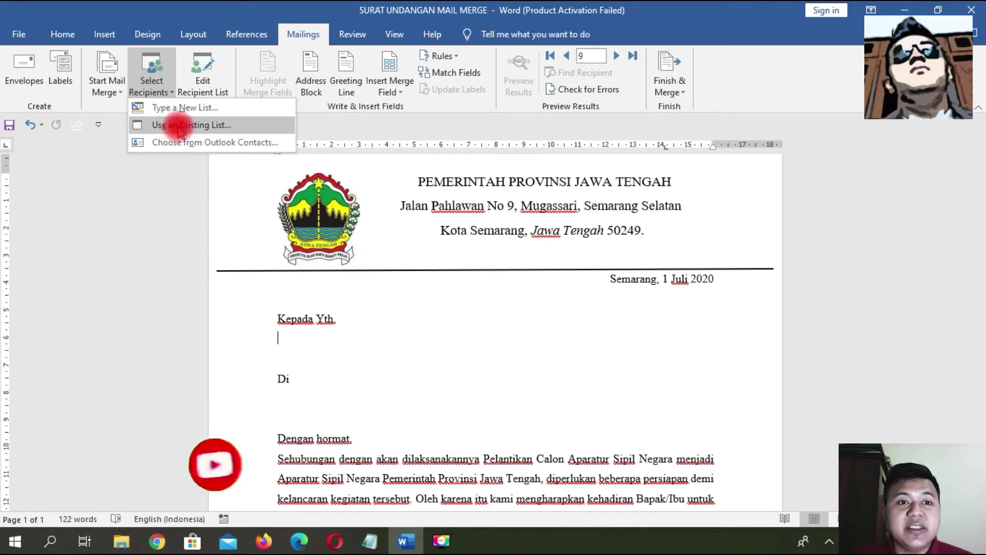
left_click(178, 130)
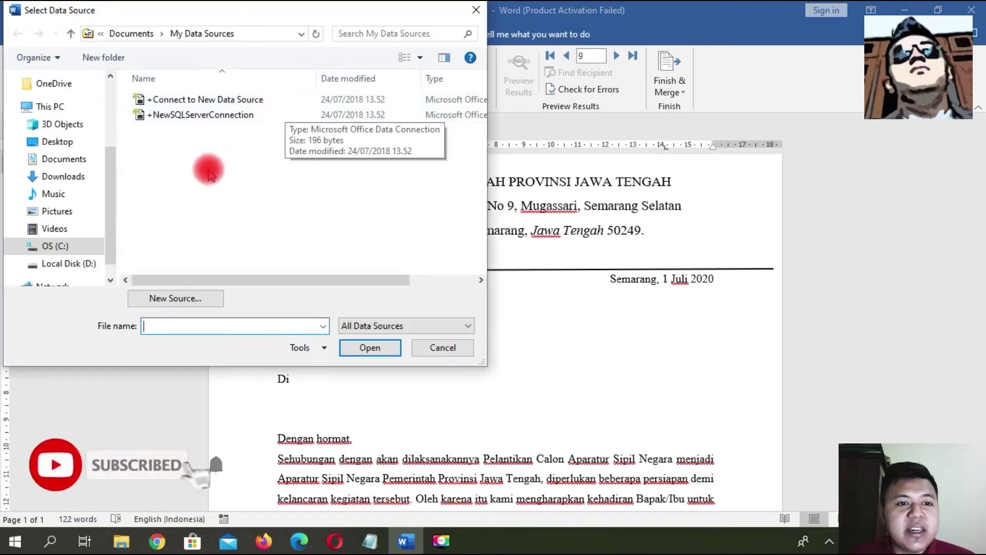
left_click(86, 268)
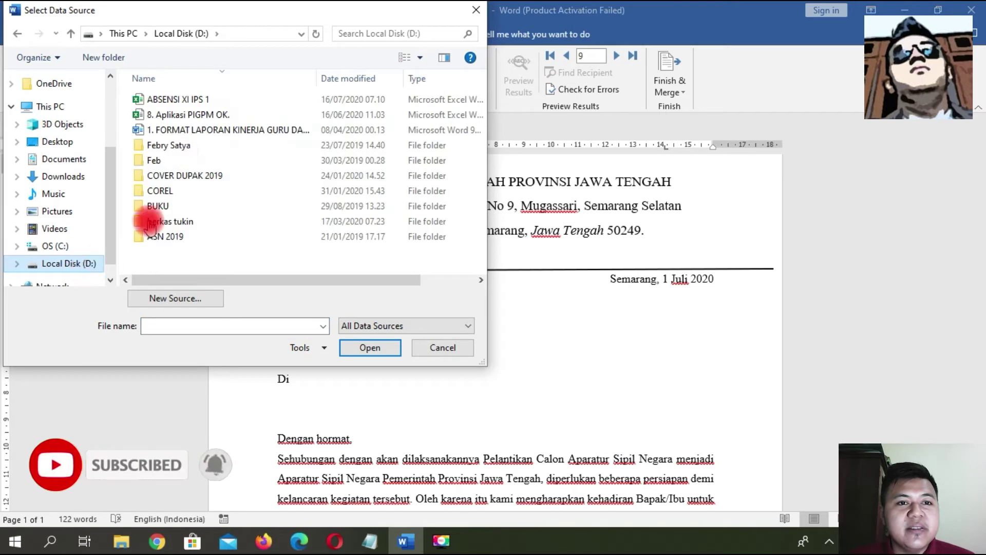
scroll(154, 205, "down", 4)
scroll(180, 154, "down", 2)
scroll(177, 162, "down", 1)
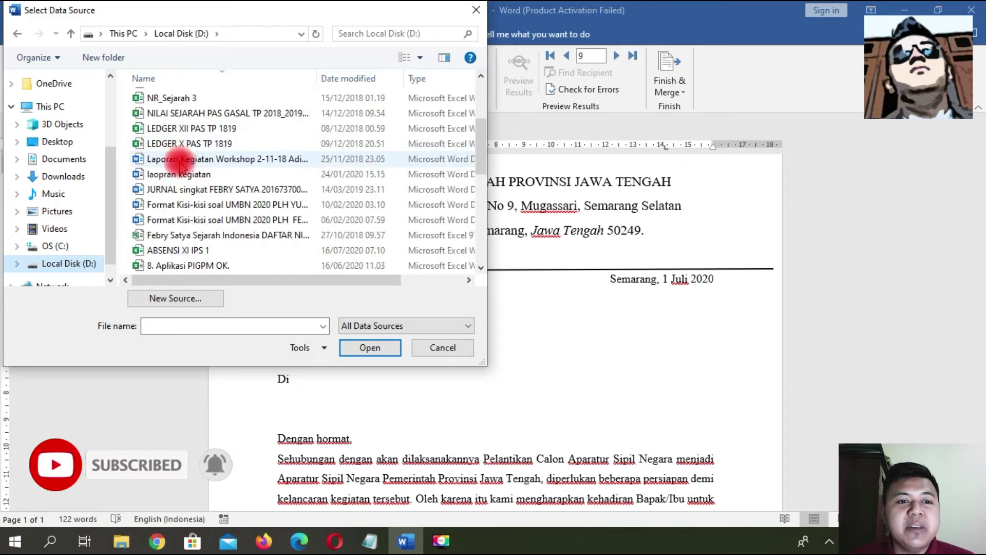
scroll(177, 161, "down", 2)
scroll(179, 169, "down", 2)
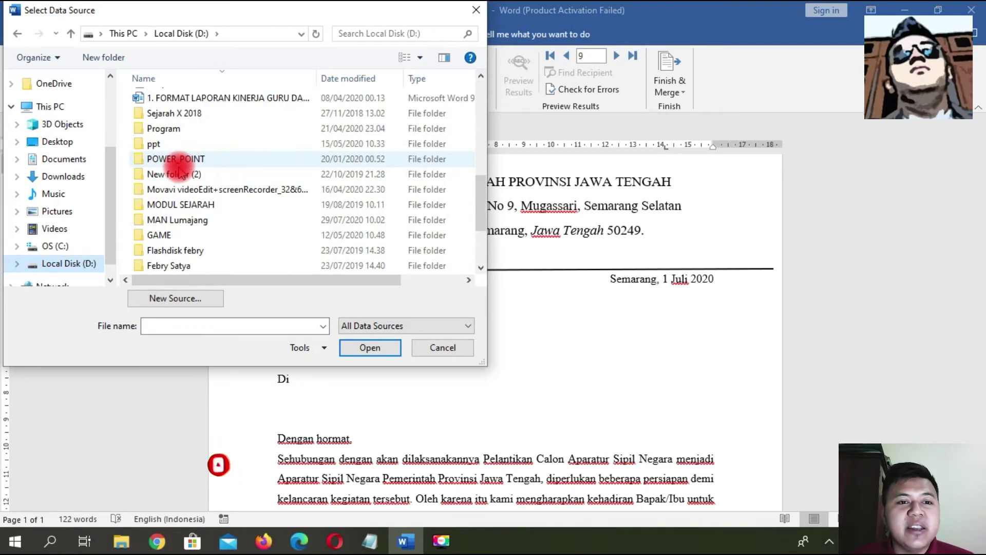
double_click(177, 220)
scroll(262, 175, "down", 3)
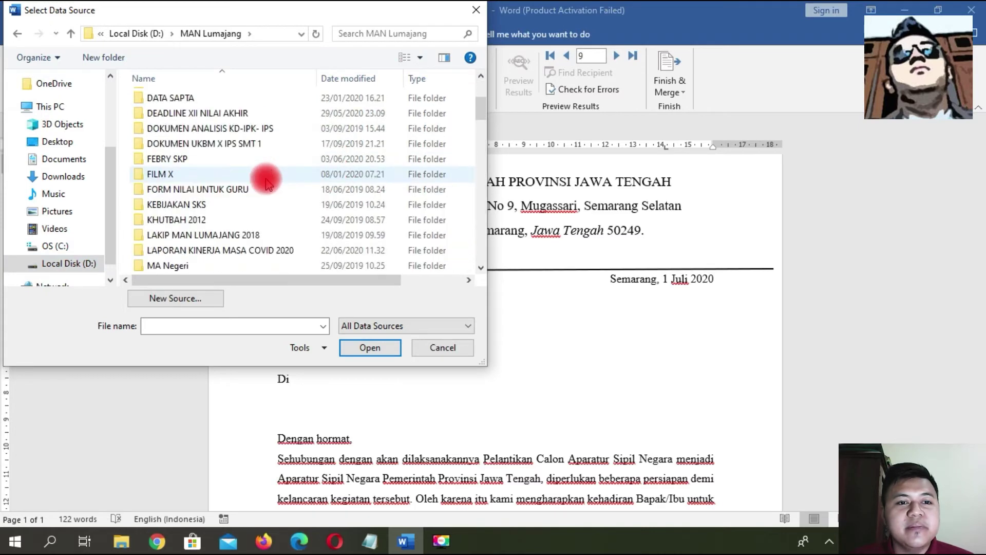
scroll(264, 177, "down", 3)
scroll(266, 179, "down", 1)
double_click(199, 235)
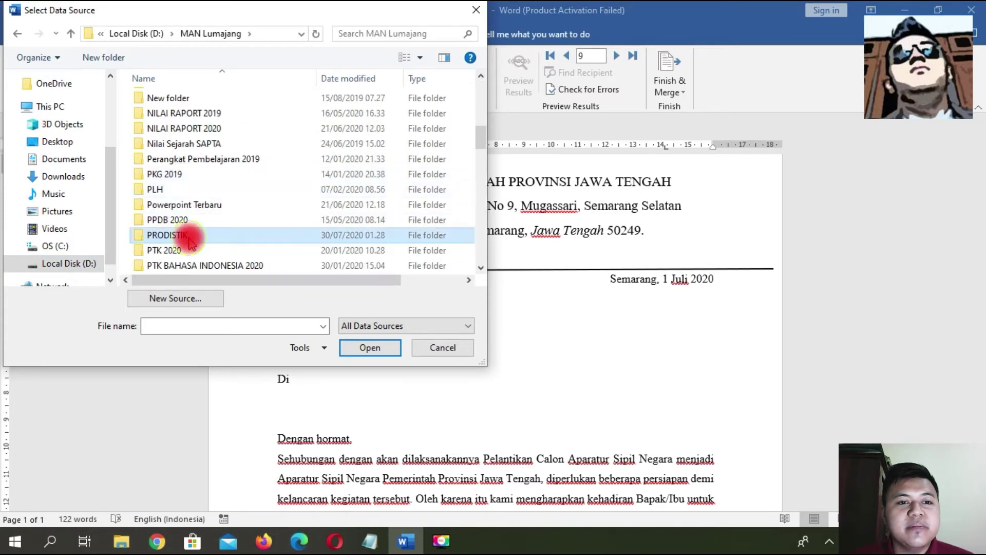
Open the Copy of DAFTAR NAMA PELANTIKAN ASN workbook and confirm Sheet1$ with first-row headers.
left_click(193, 160)
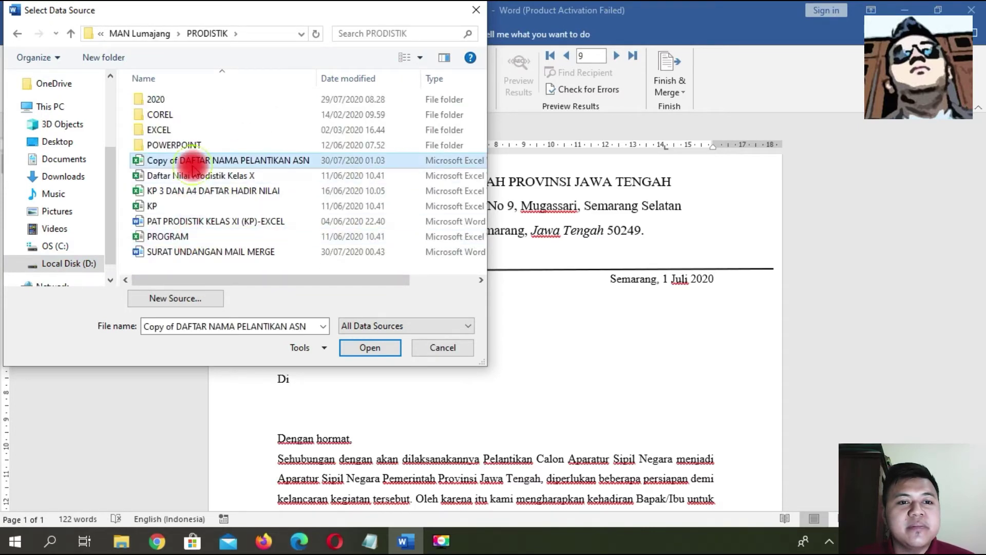
left_click(354, 347)
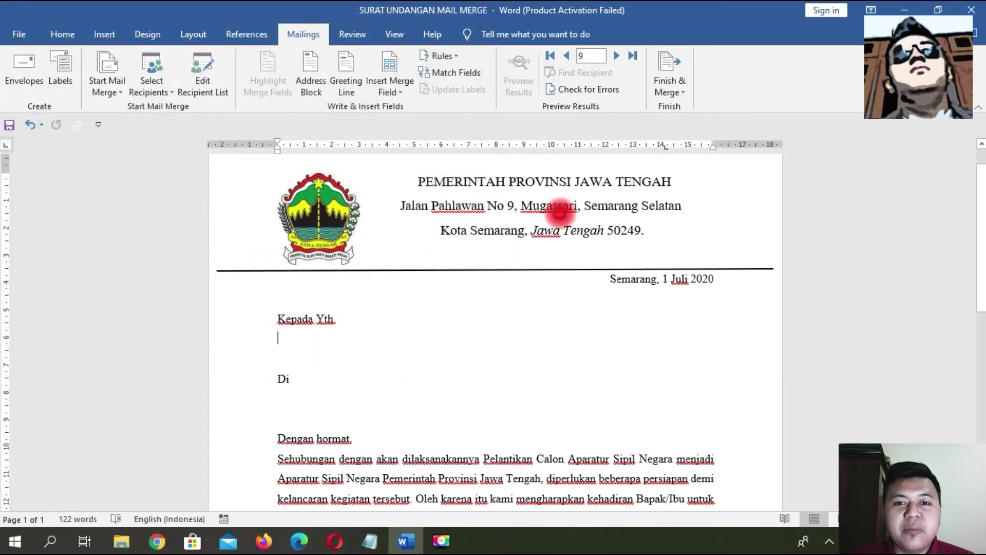
left_click(324, 328)
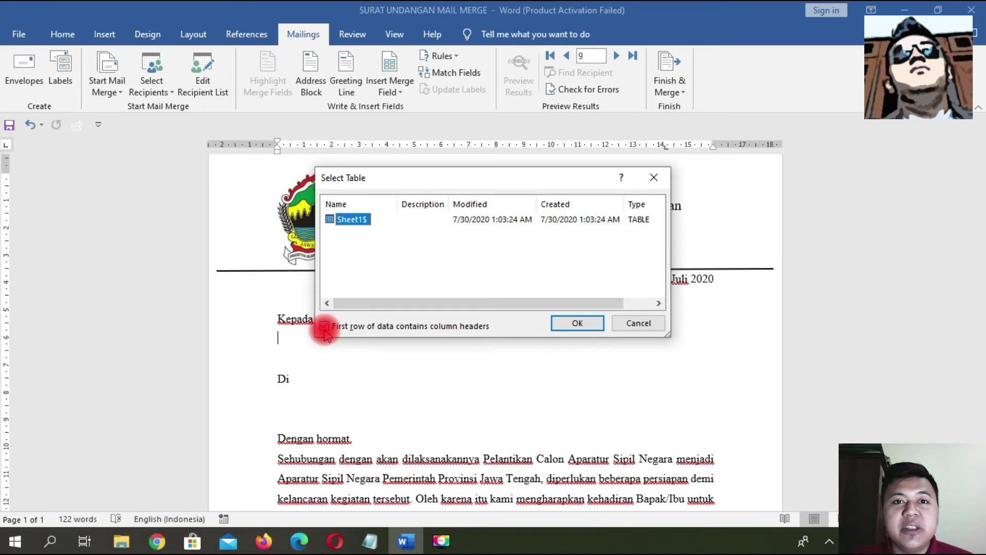
left_click(574, 322)
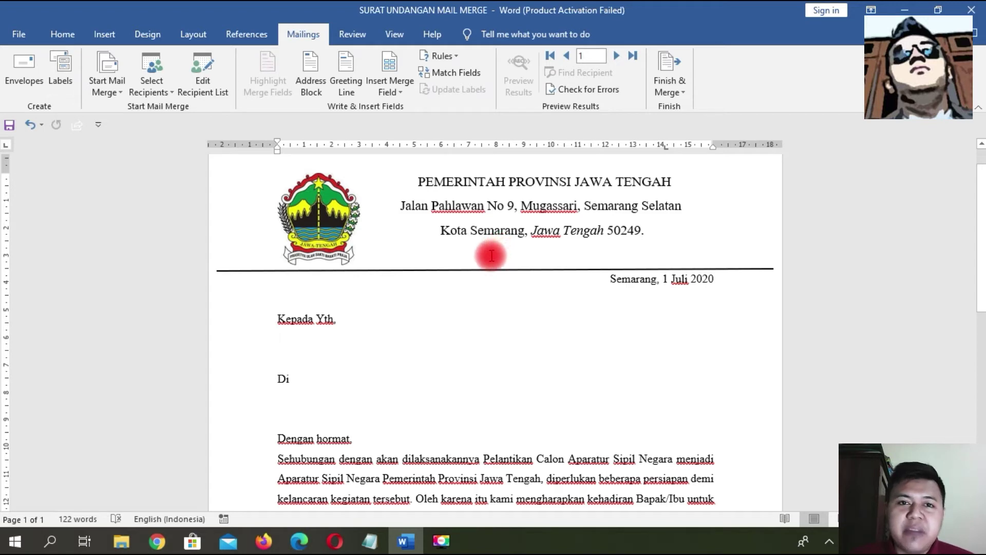
Insert the NAMA and NIP merge fields under Kepada Yth. and ALAMAT under Di.
left_click(401, 95)
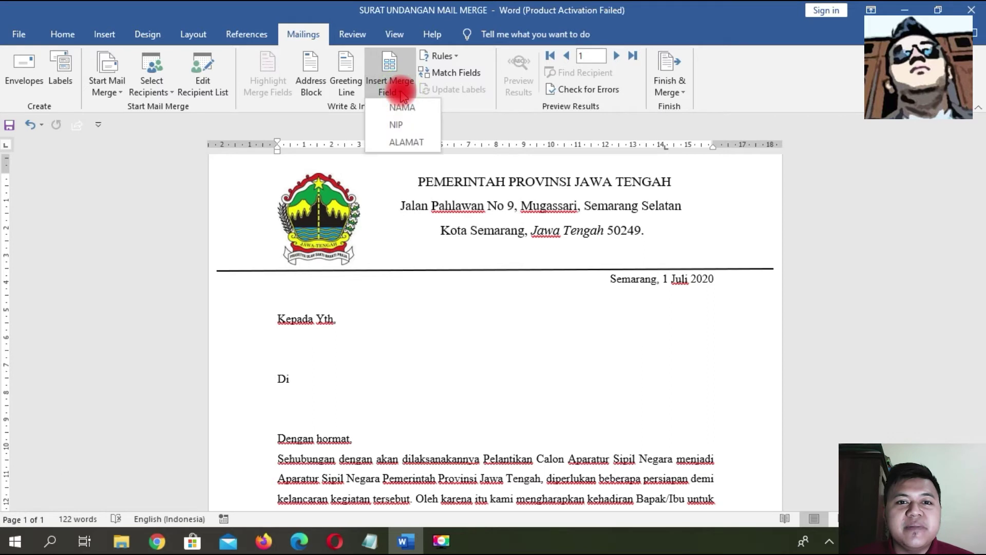
left_click(402, 107)
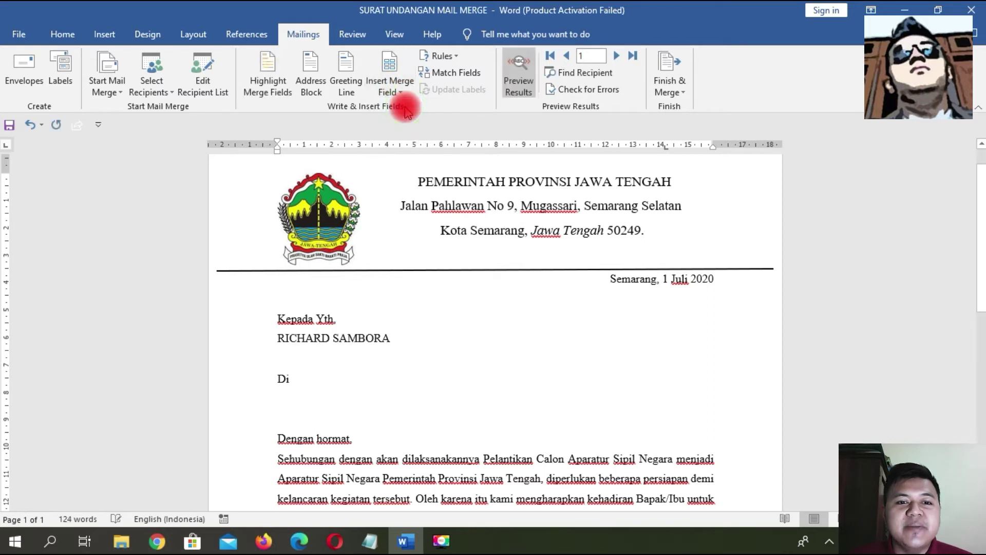
left_click(317, 365)
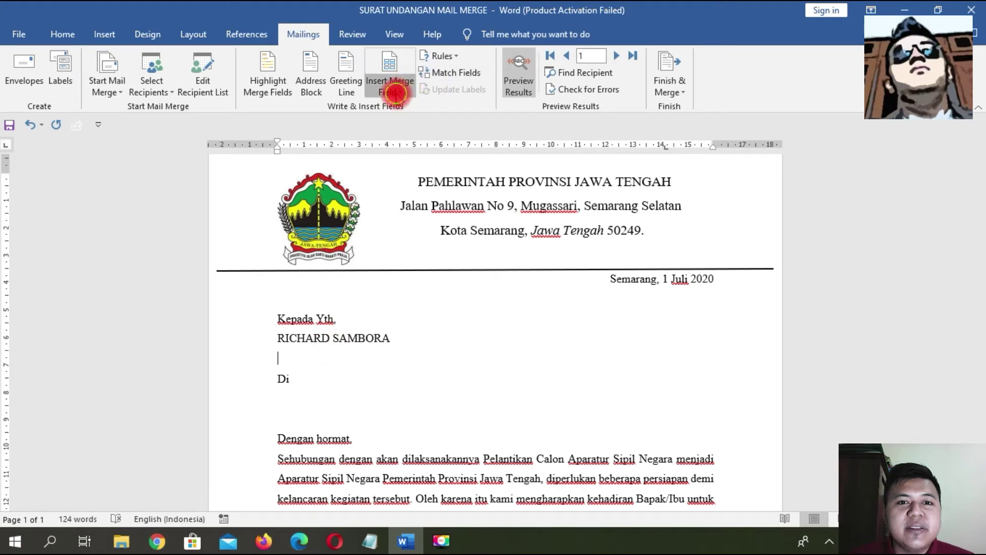
left_click(400, 93)
left_click(399, 126)
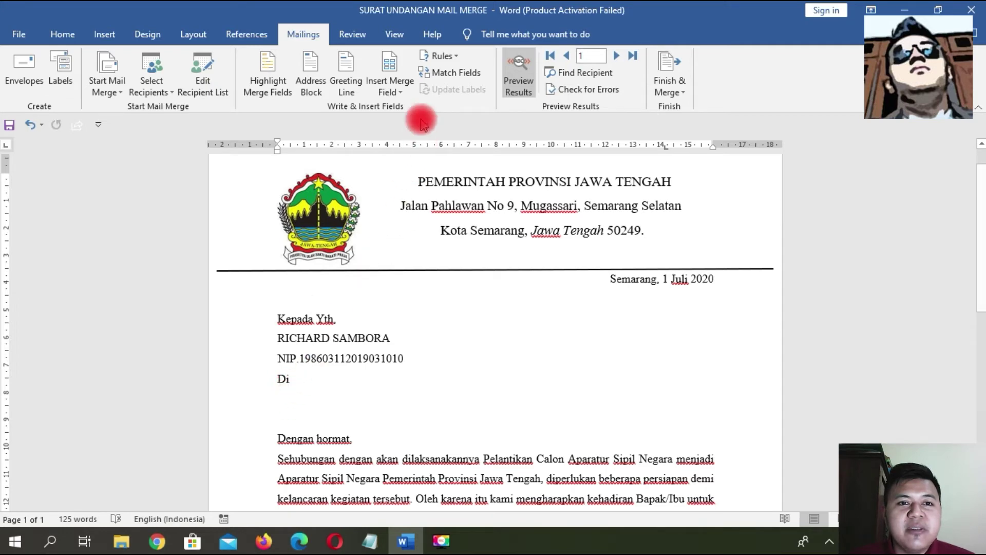
left_click(407, 90)
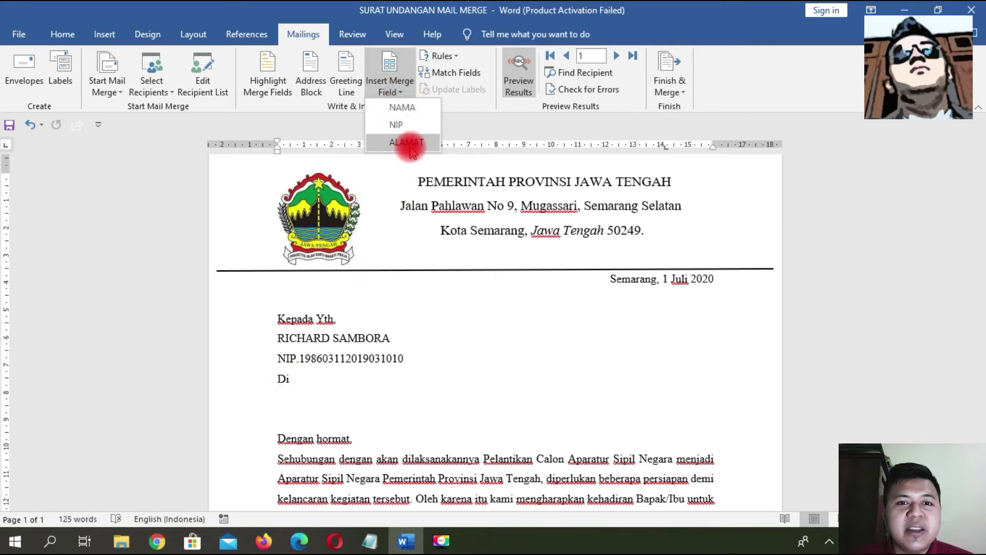
left_click(406, 139)
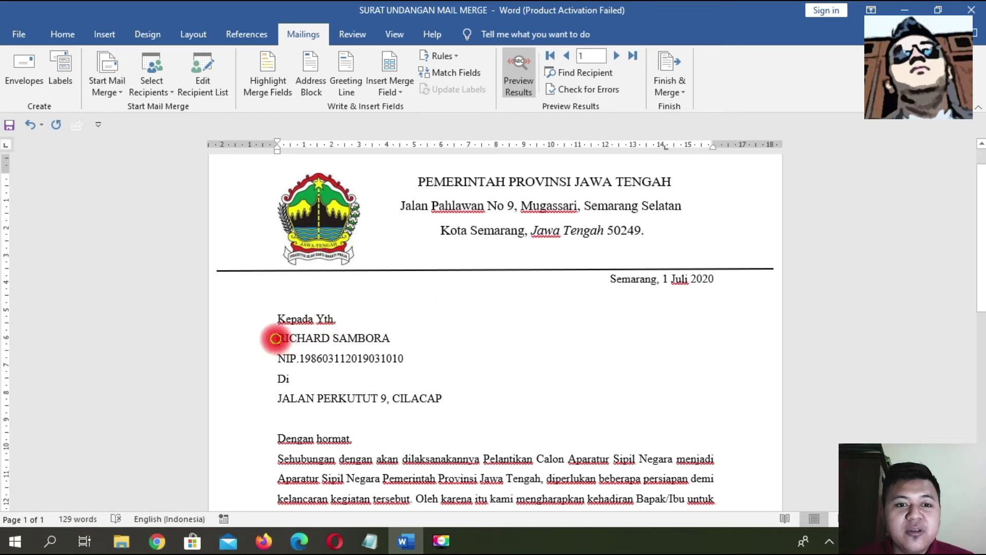
Make the recipient's name, NIP and address lines bold with Ctrl+B.
left_click_drag(277, 337, 395, 339)
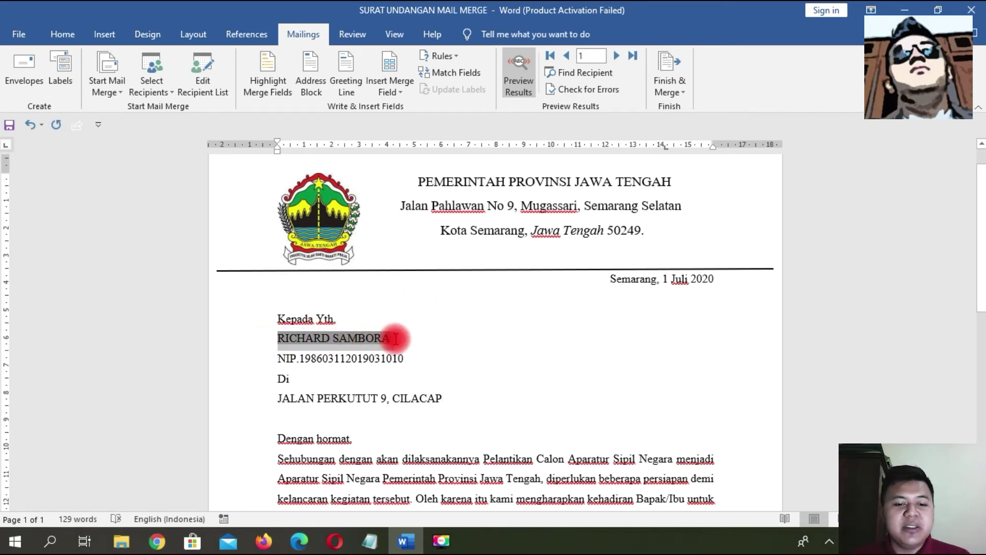
key("ctrl+b")
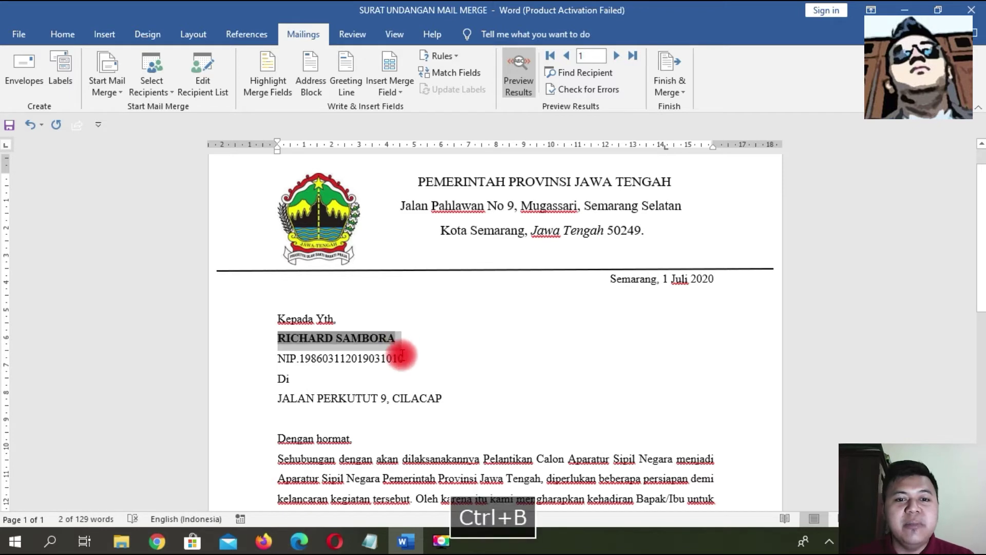
left_click_drag(405, 358, 277, 358)
key("ctrl+b")
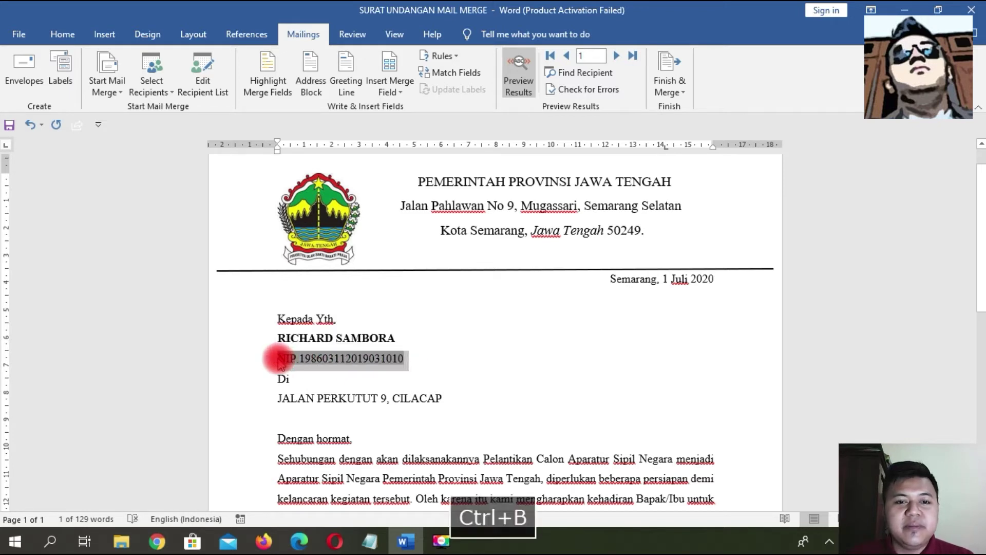
left_click_drag(278, 398, 447, 403)
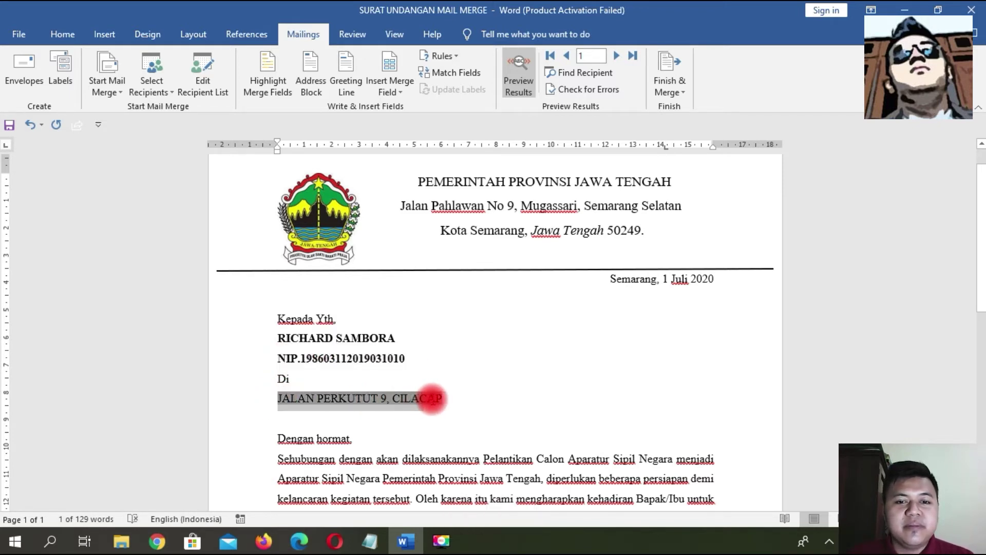
key("ctrl+b")
left_click(456, 339)
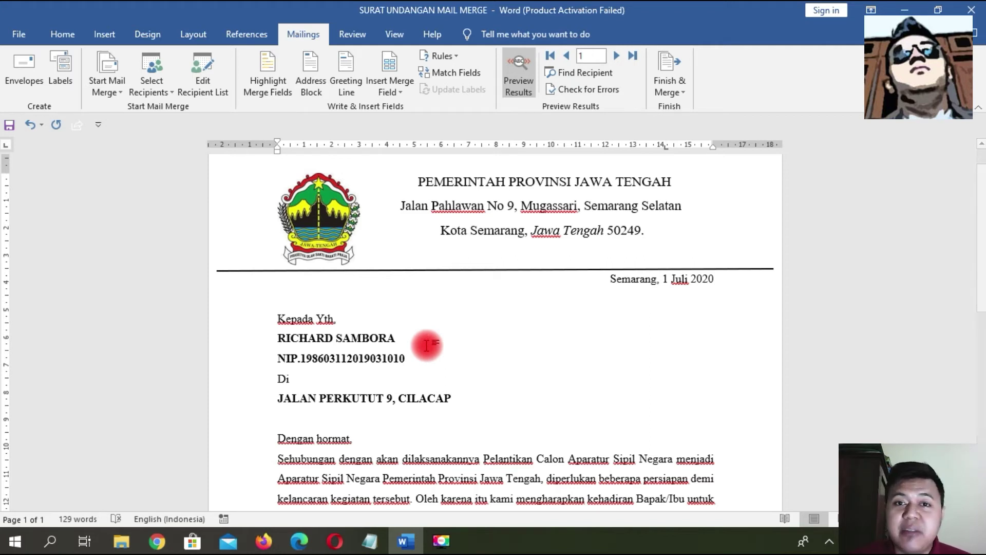
left_click(520, 95)
left_click(519, 93)
left_click(520, 95)
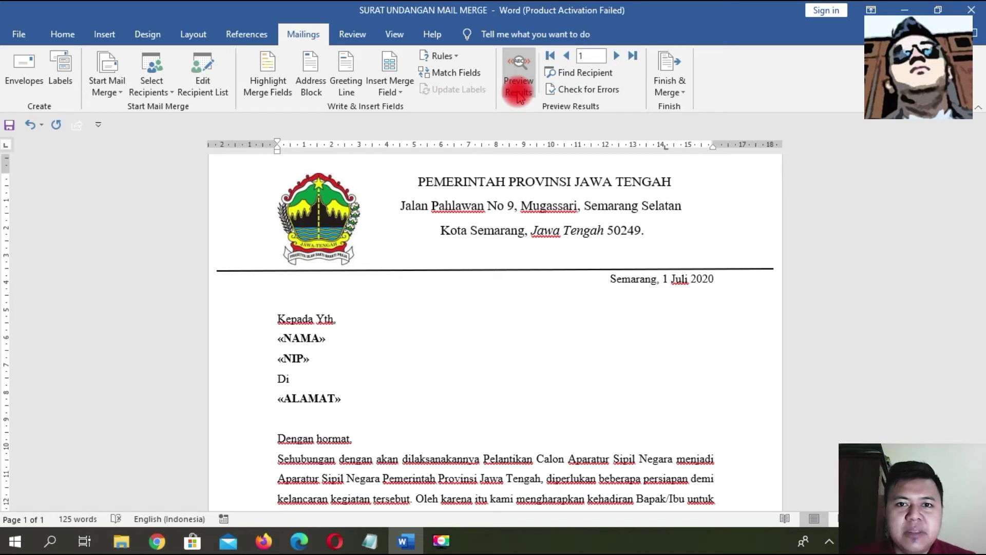
mouse_move(519, 80)
left_click(272, 339)
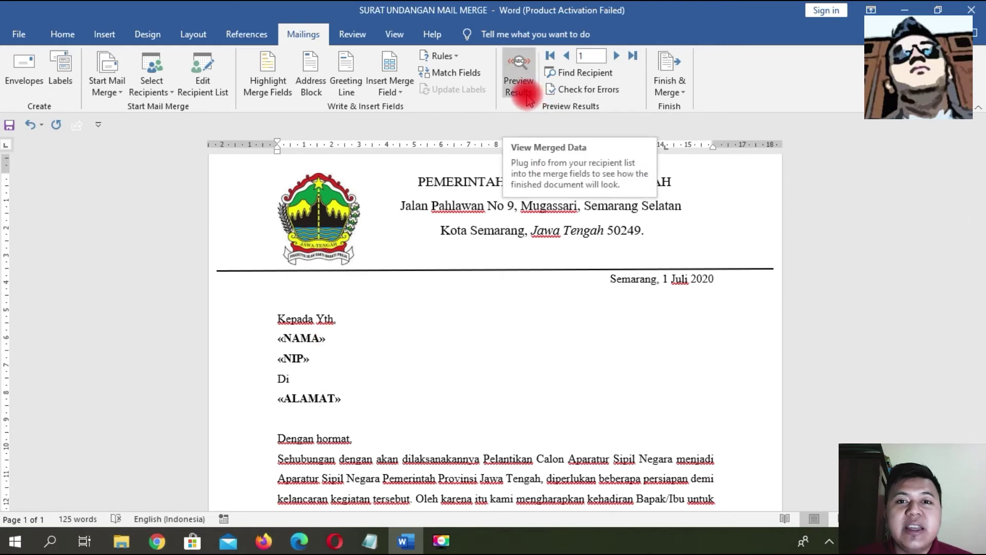
left_click(528, 97)
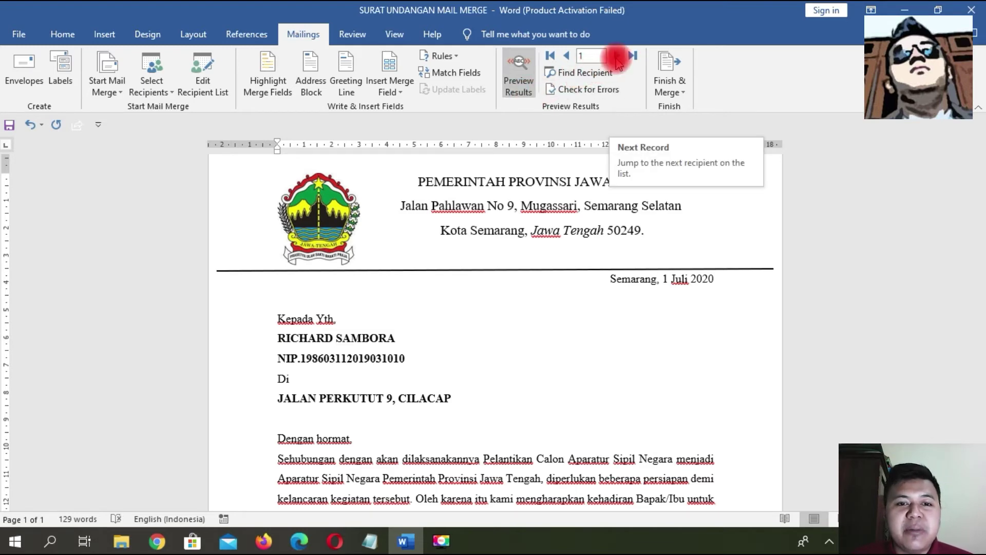
left_click(617, 58)
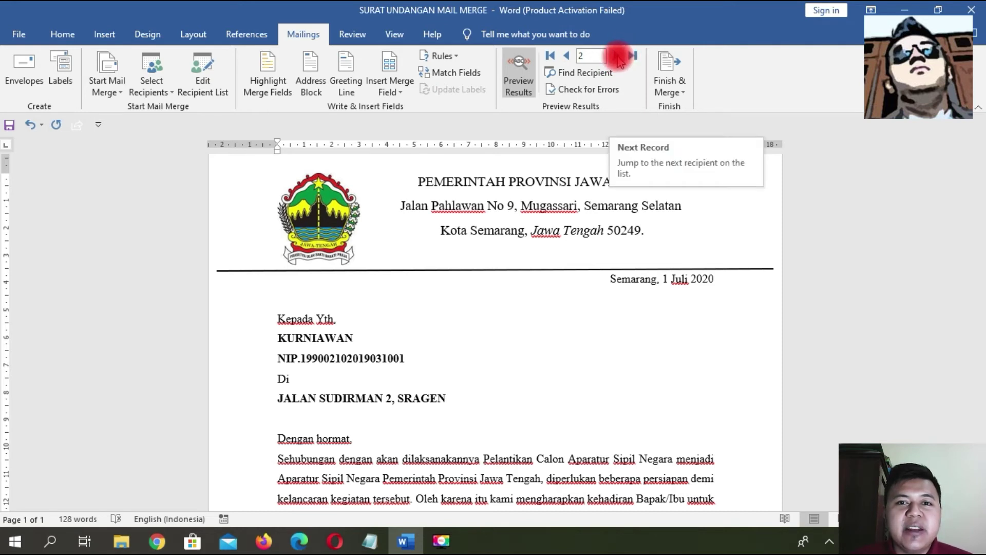
left_click(617, 59)
left_click(618, 58)
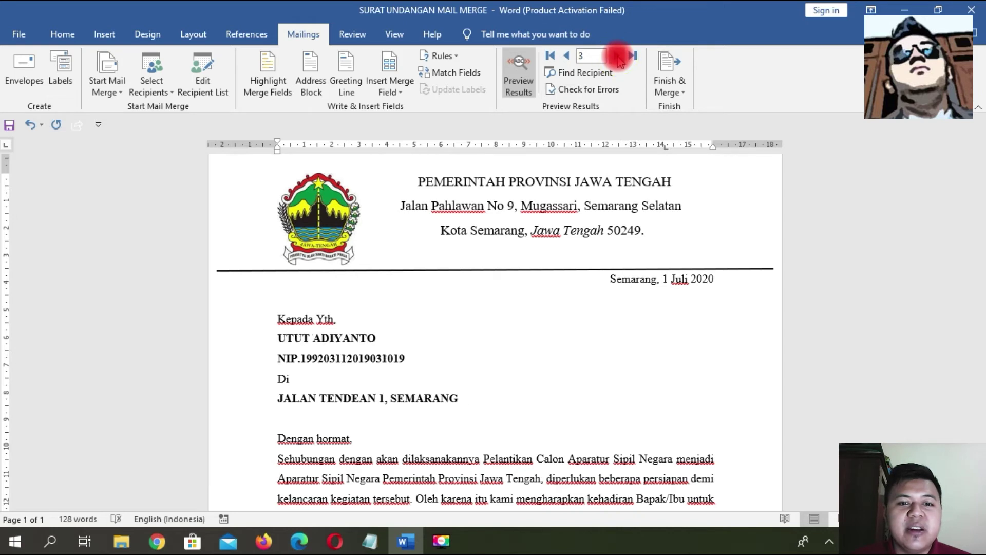
left_click(618, 59)
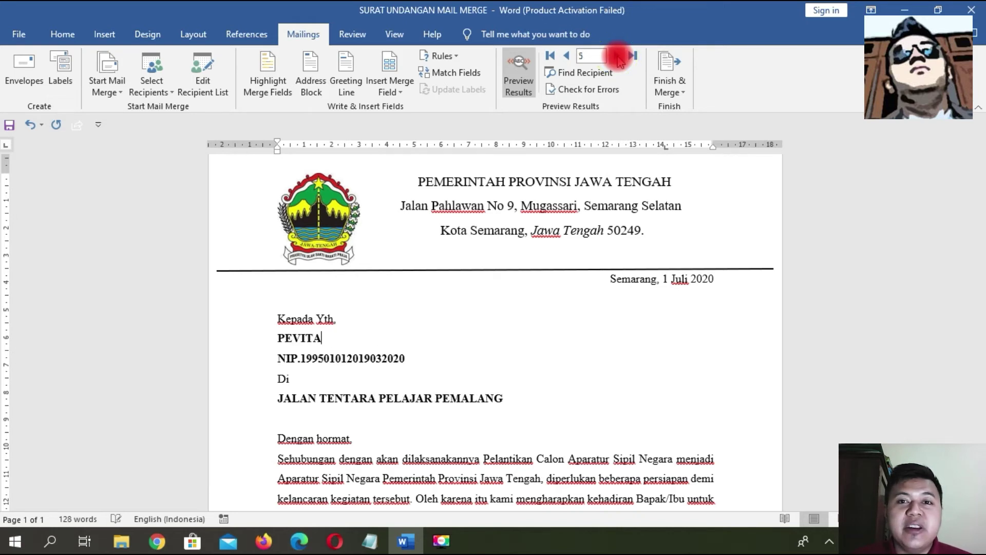
left_click(619, 58)
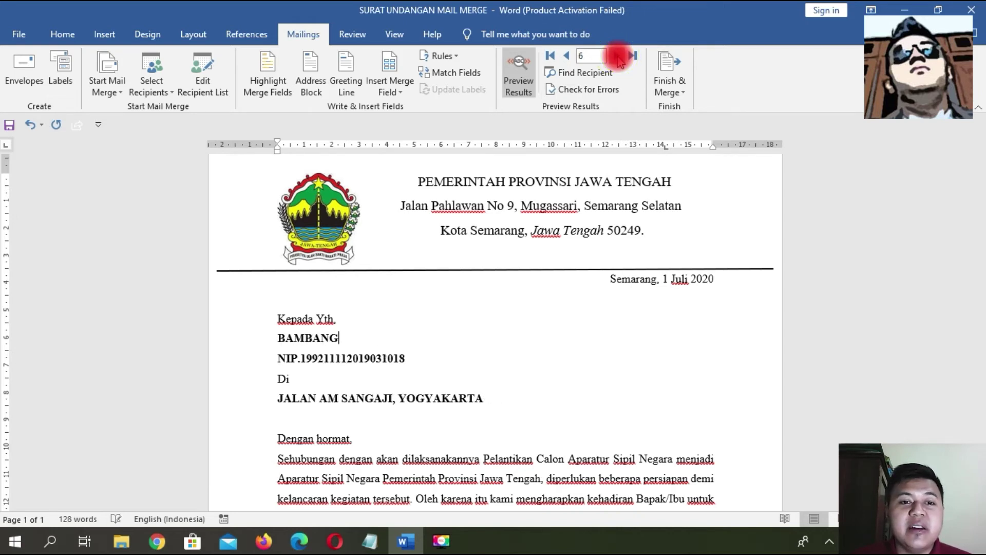
left_click(618, 59)
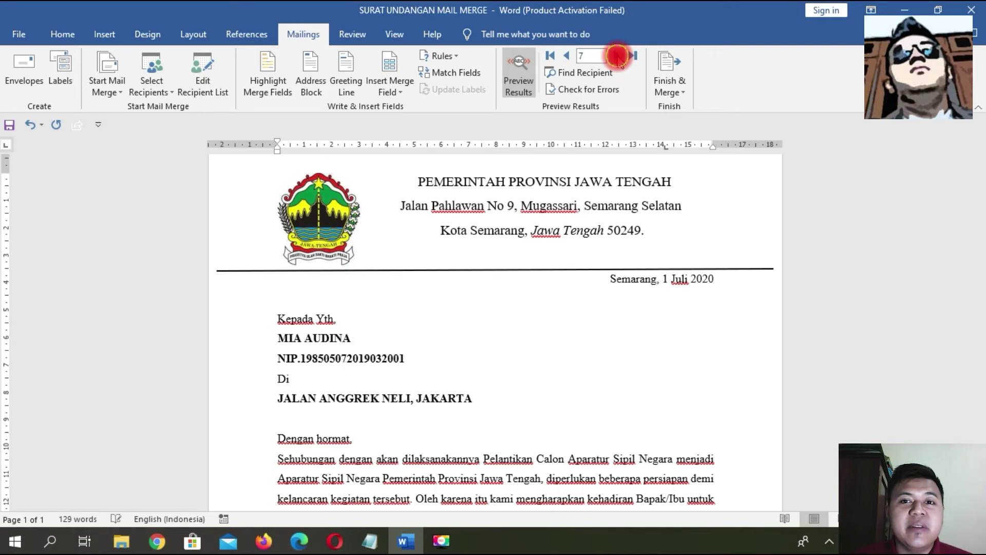
left_click(619, 59)
left_click(618, 59)
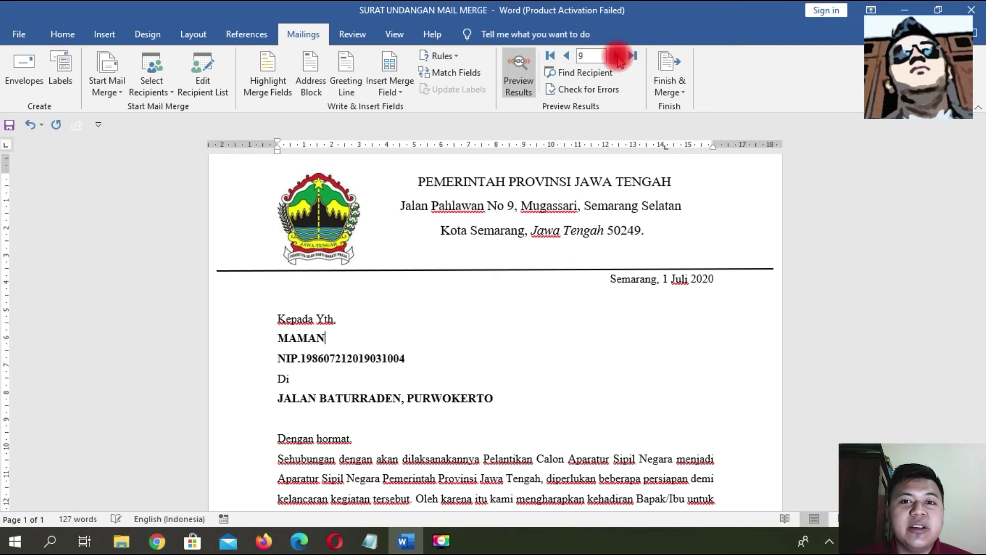
left_click(568, 56)
left_click(570, 55)
left_click(570, 56)
left_click(570, 55)
left_click(570, 55)
left_click(570, 55)
left_click(570, 55)
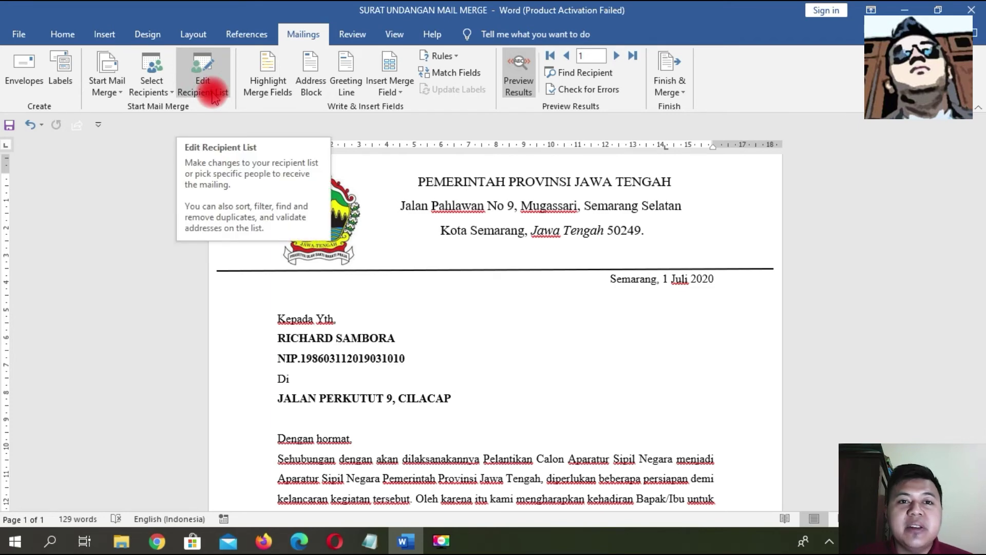
Open the recipient list and start editing the linked data source.
left_click(214, 96)
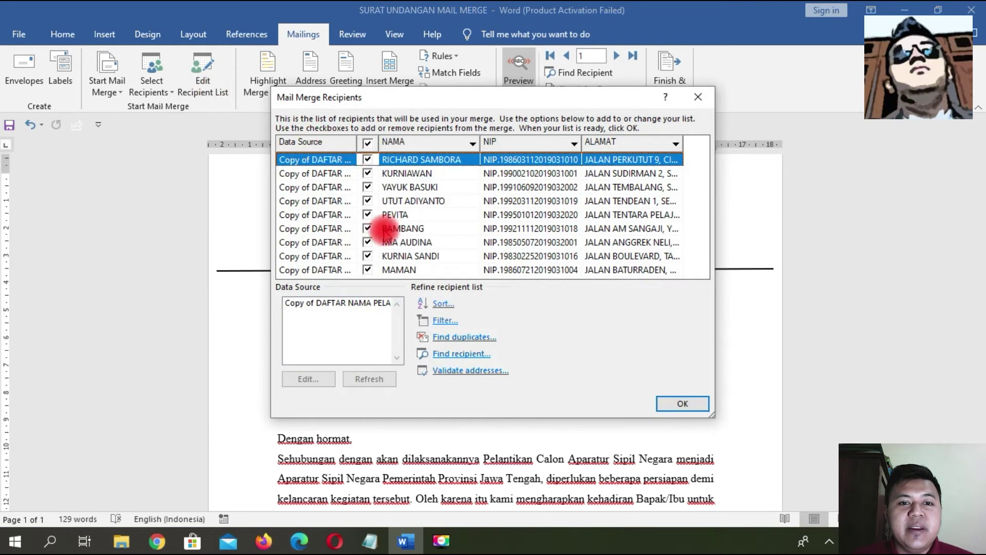
left_click(359, 308)
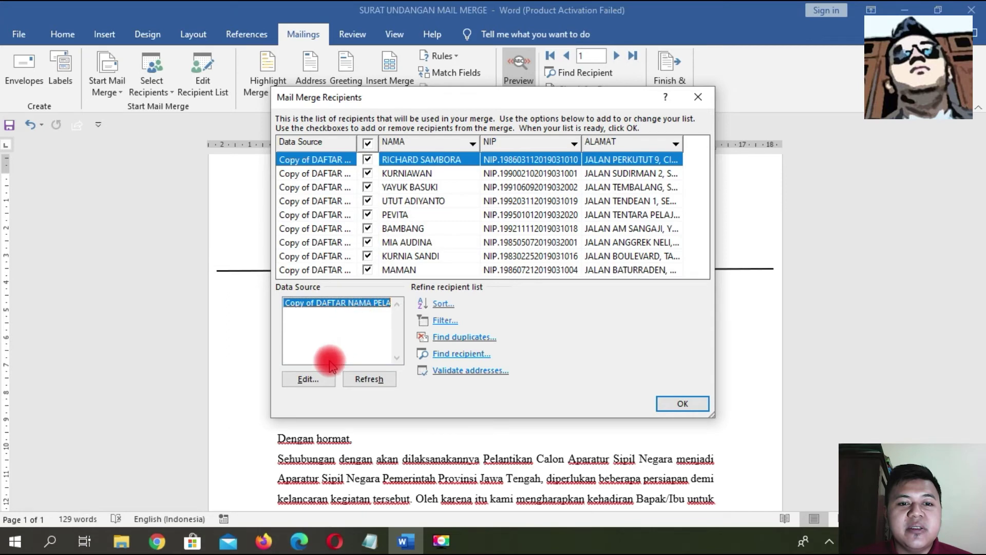
left_click(316, 378)
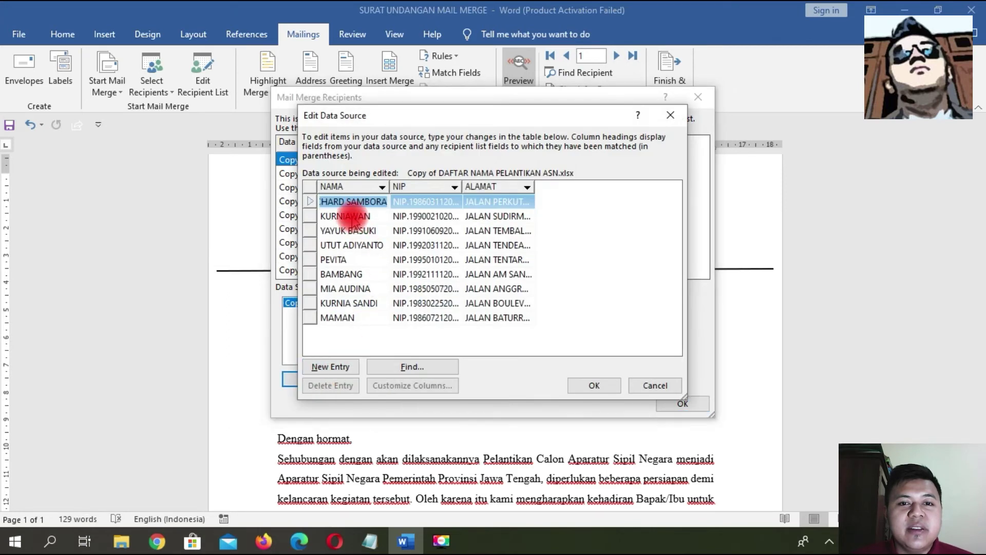
left_click(362, 205)
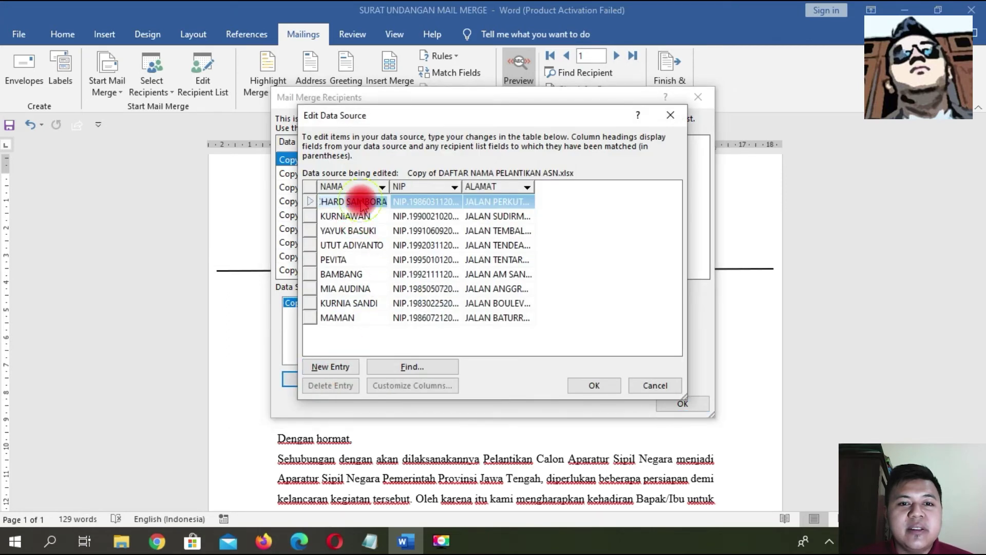
left_click(351, 202)
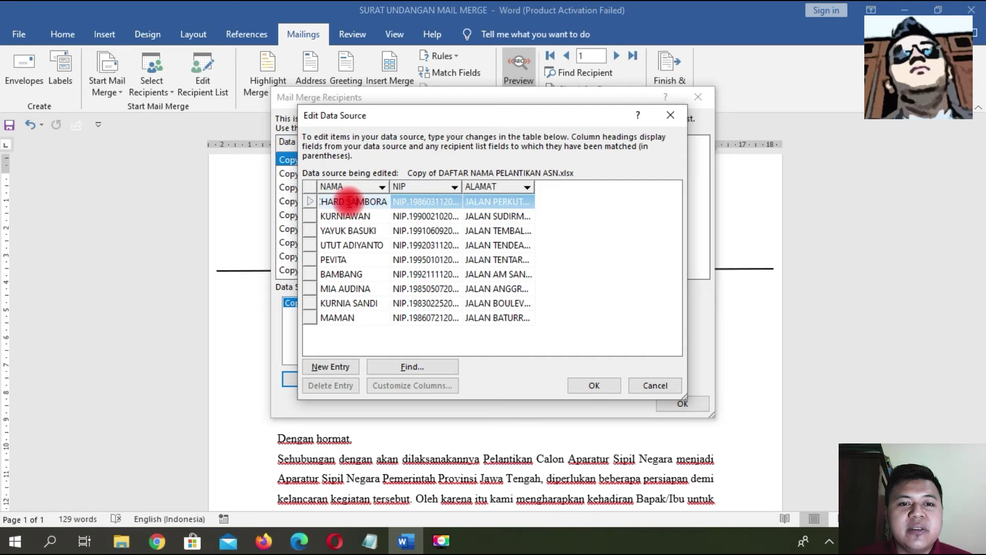
Add a surname to the fifth recipient's NAMA entry and save it to the workbook.
left_click(352, 260)
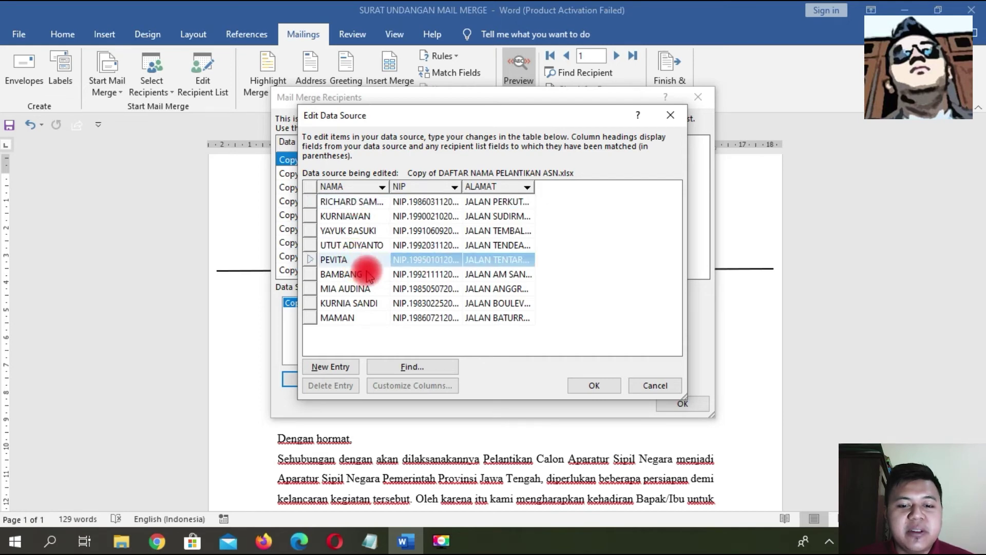
type(" PEAR")
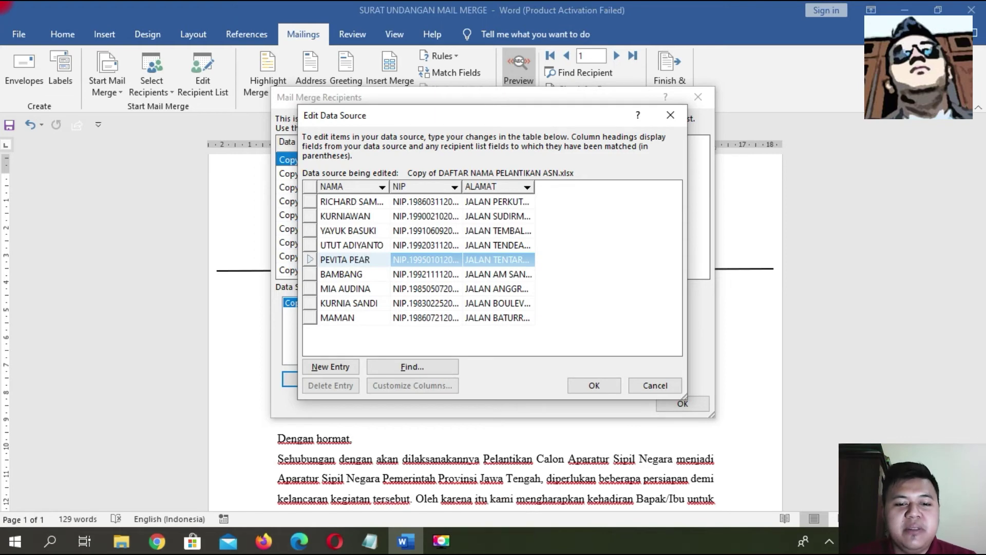
type("CE")
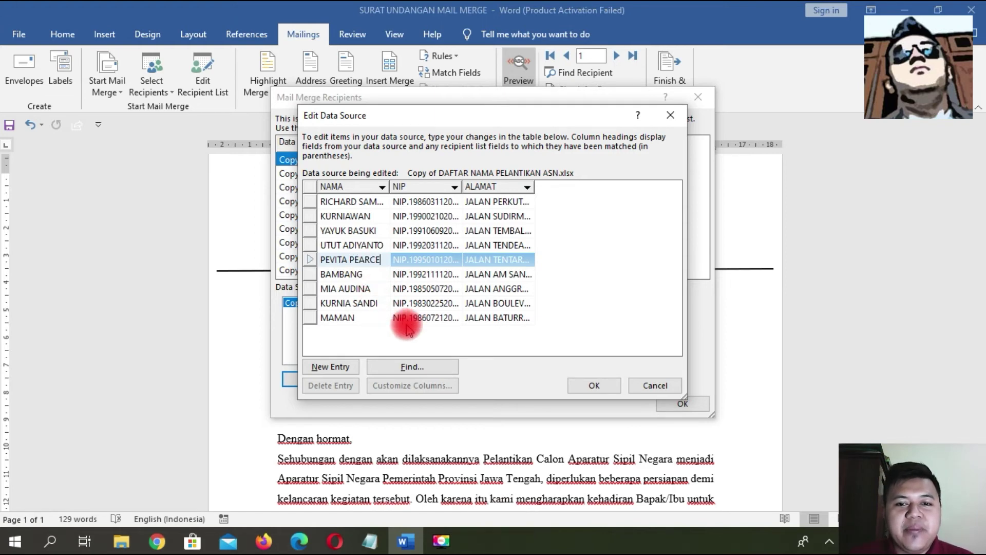
left_click(583, 388)
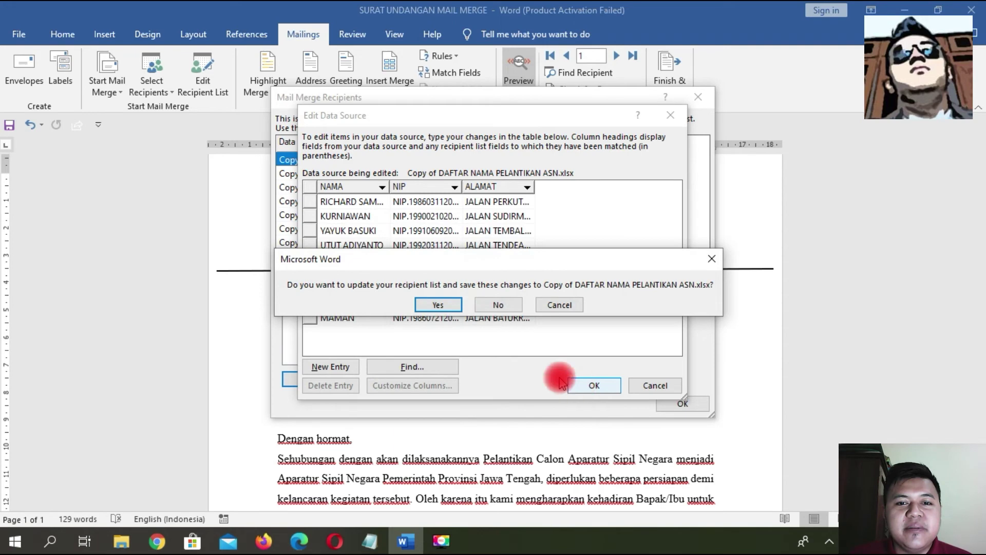
left_click(454, 304)
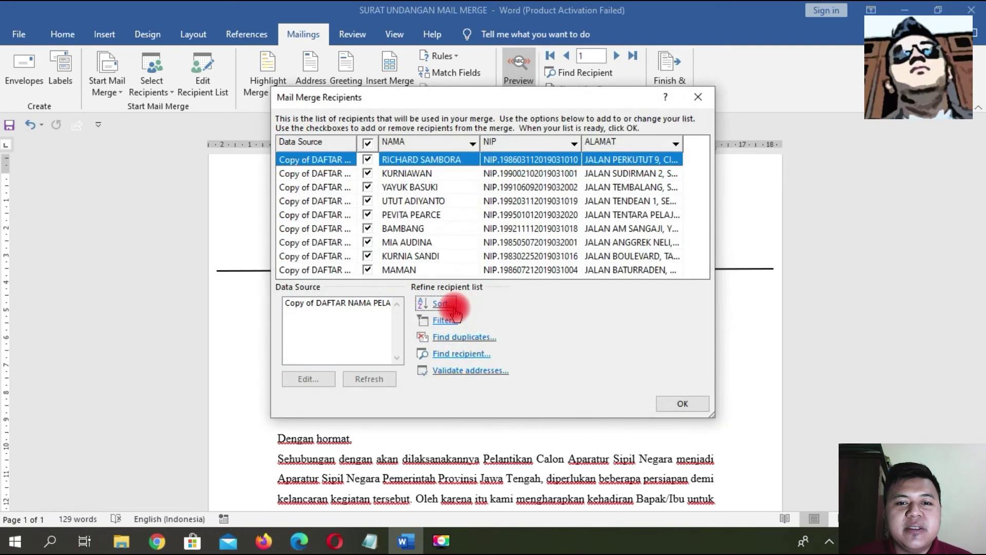
left_click(682, 403)
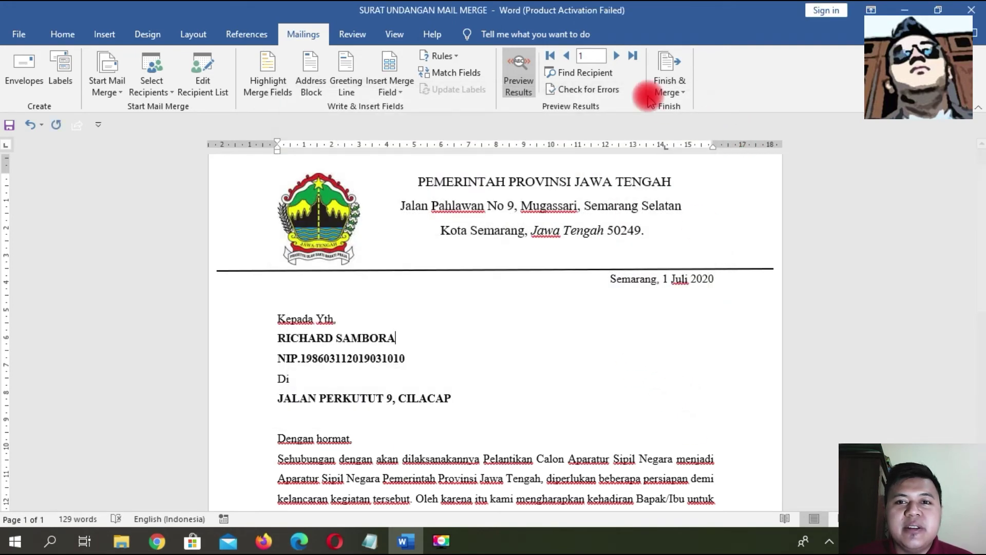
Step through the previewed records to show record 5 with its corrected full name.
left_click(617, 56)
left_click(621, 58)
left_click(622, 58)
left_click(621, 58)
left_click(622, 57)
left_click(566, 56)
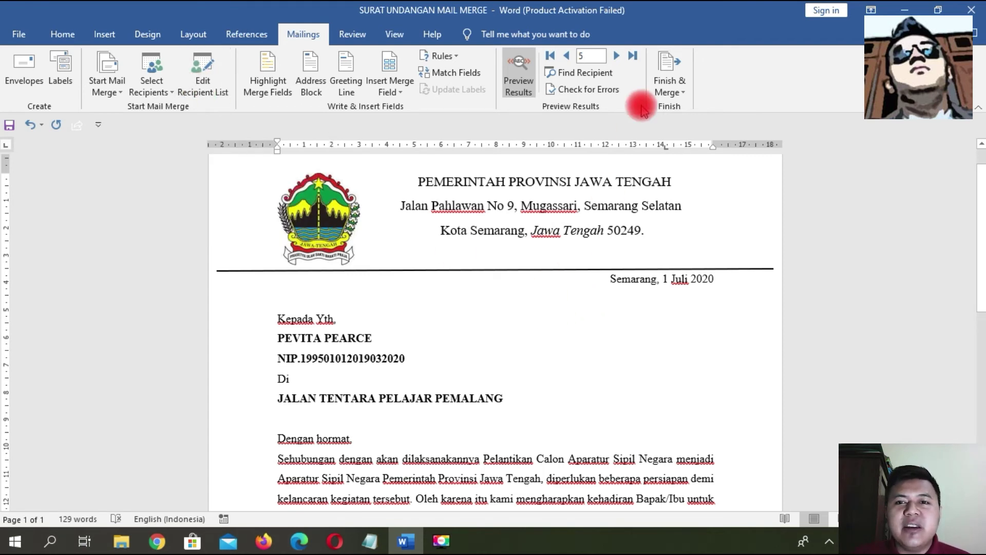
left_click(674, 95)
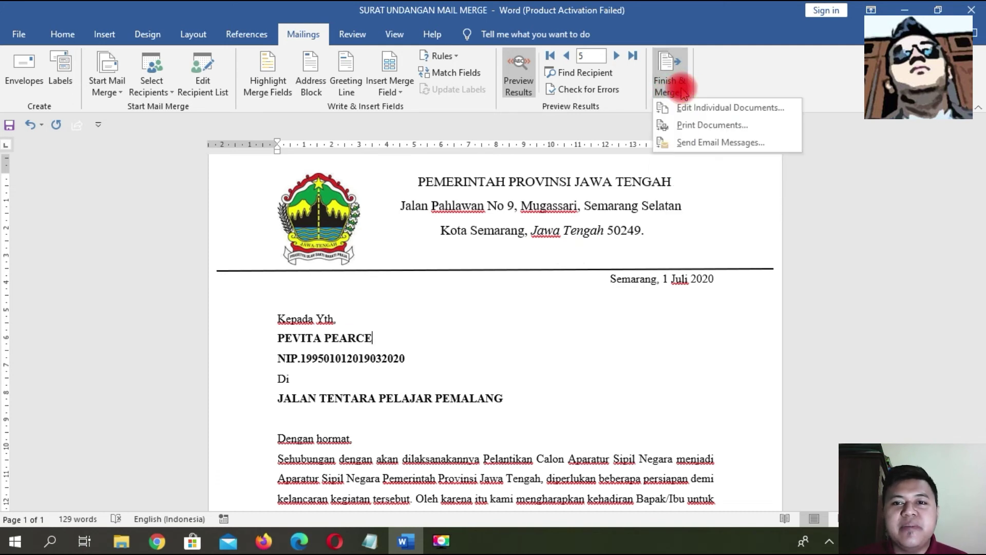
left_click(687, 128)
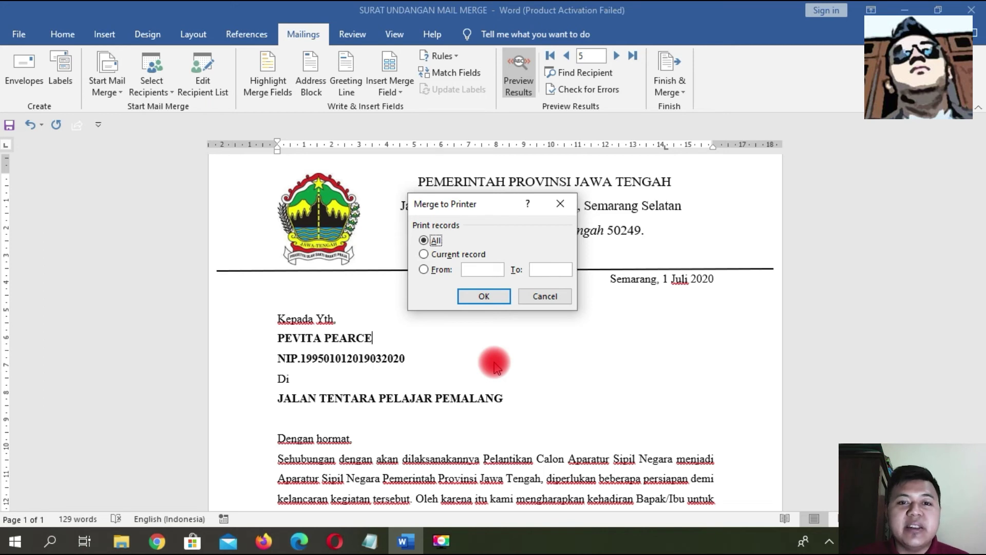
left_click(440, 253)
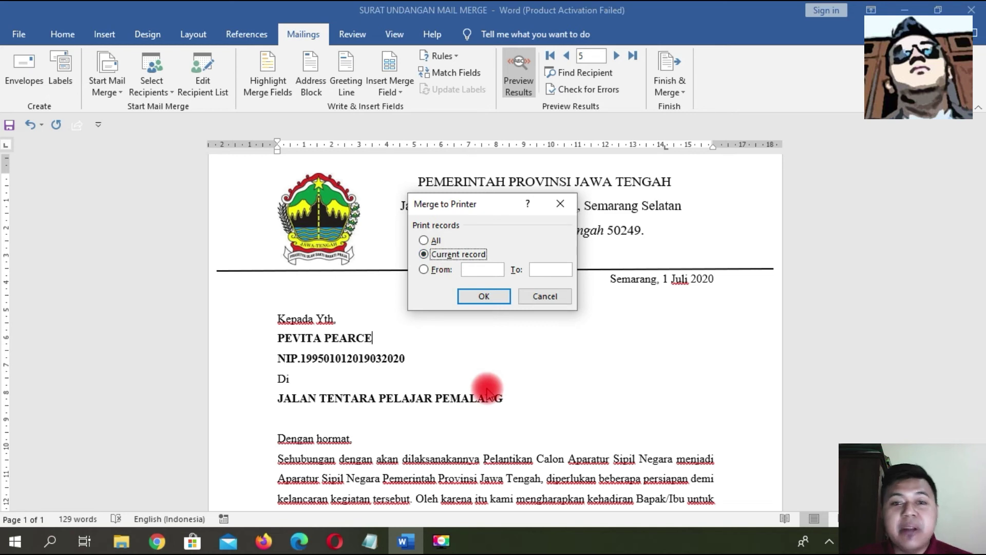
left_click(424, 269)
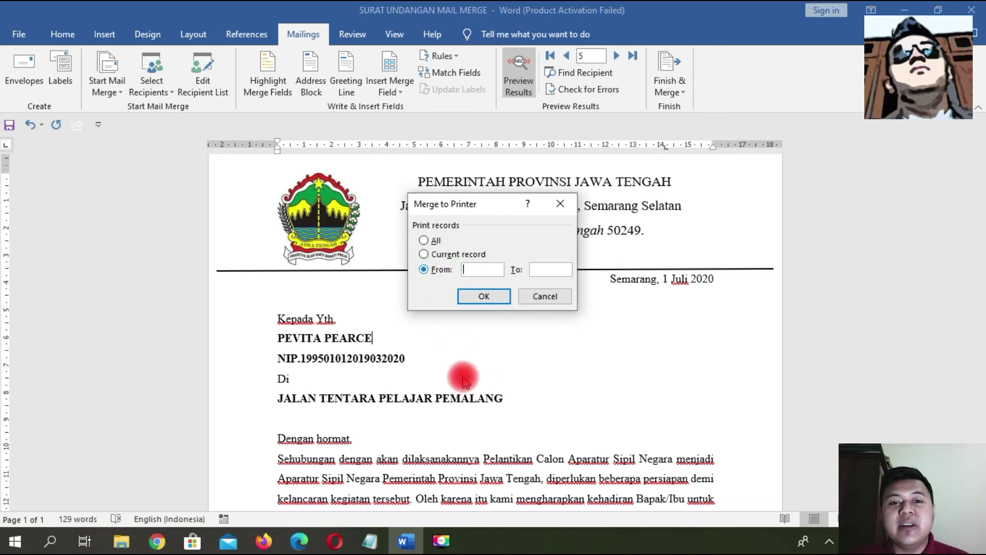
type("1")
left_click(565, 267)
type("5")
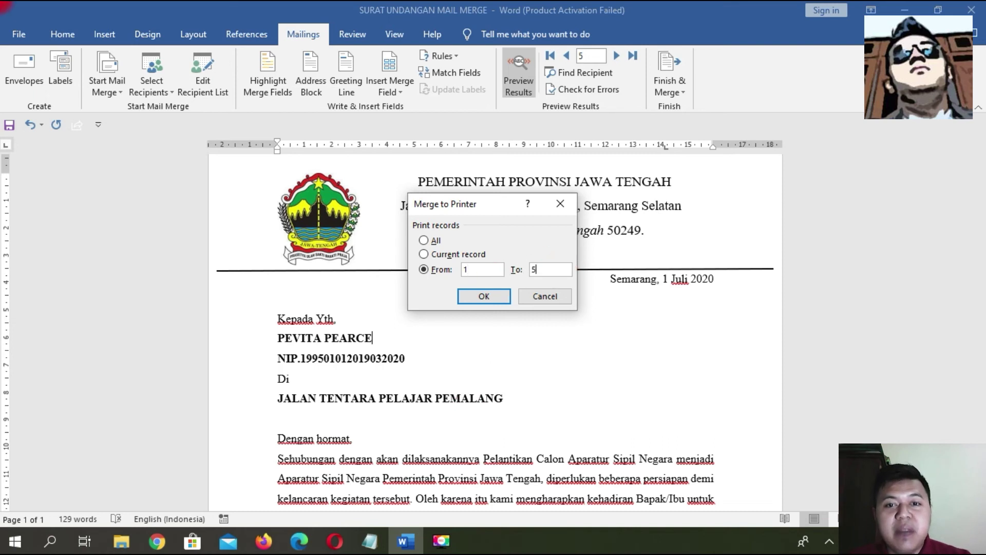
left_click(554, 303)
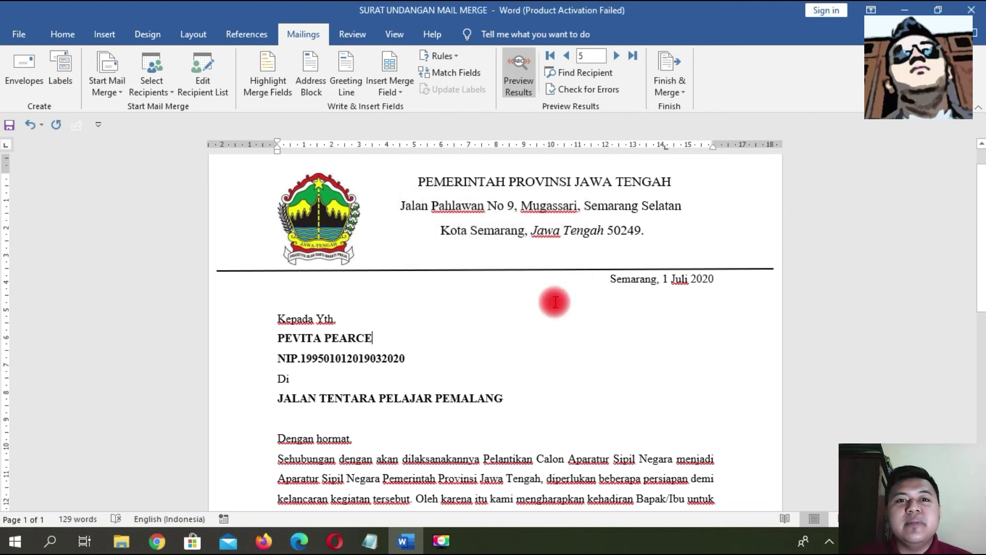